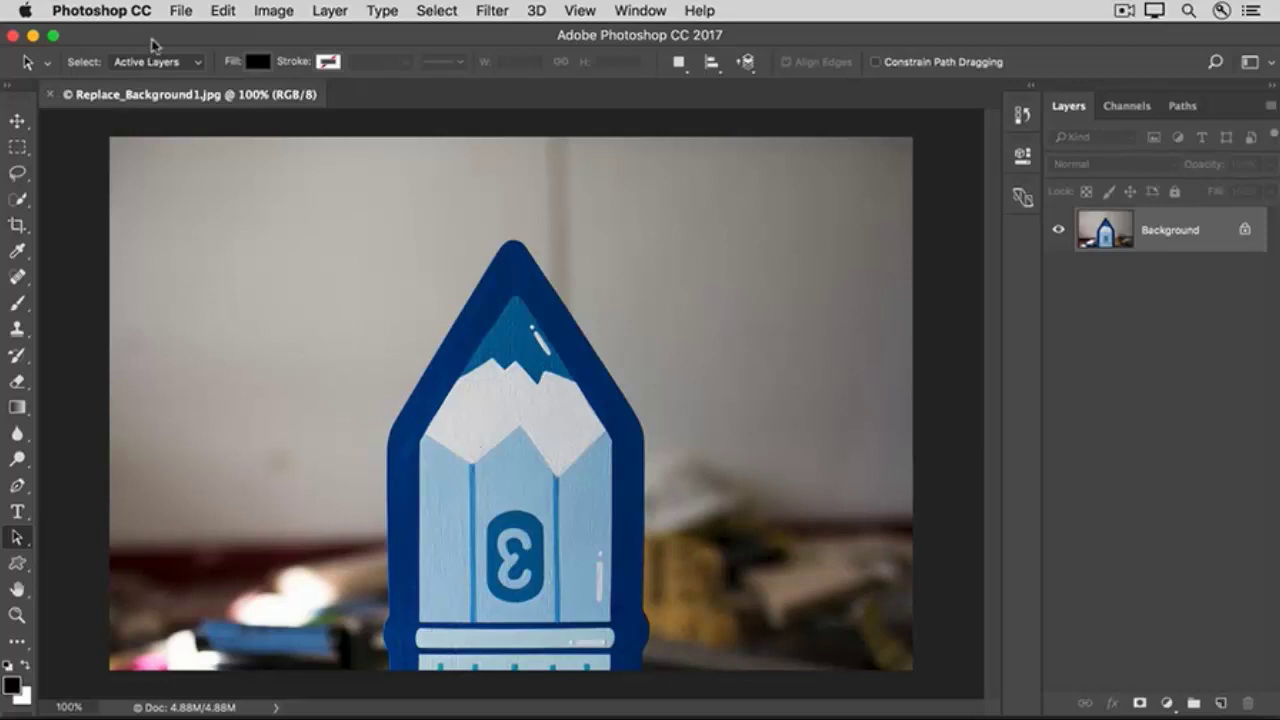
# Place Replace_Background2.jpg as an embedded image at its original size and commit the placement.
pyautogui.click(176, 18)
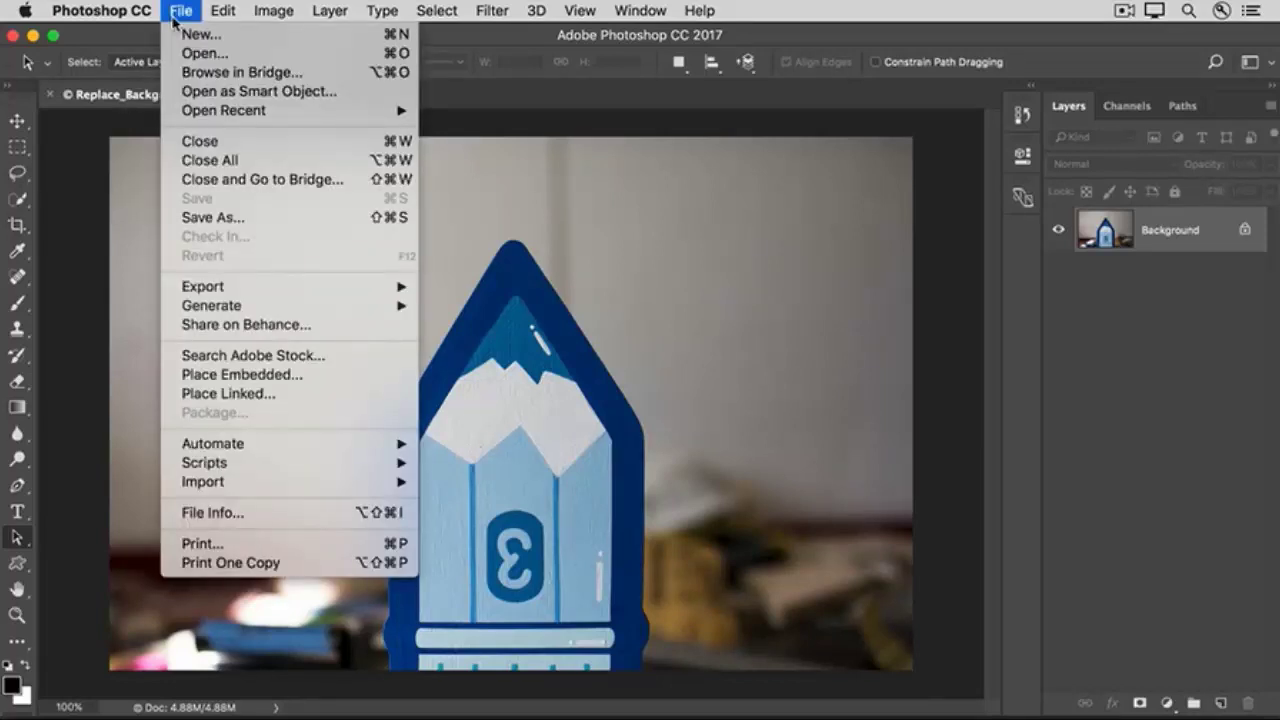
pyautogui.click(186, 375)
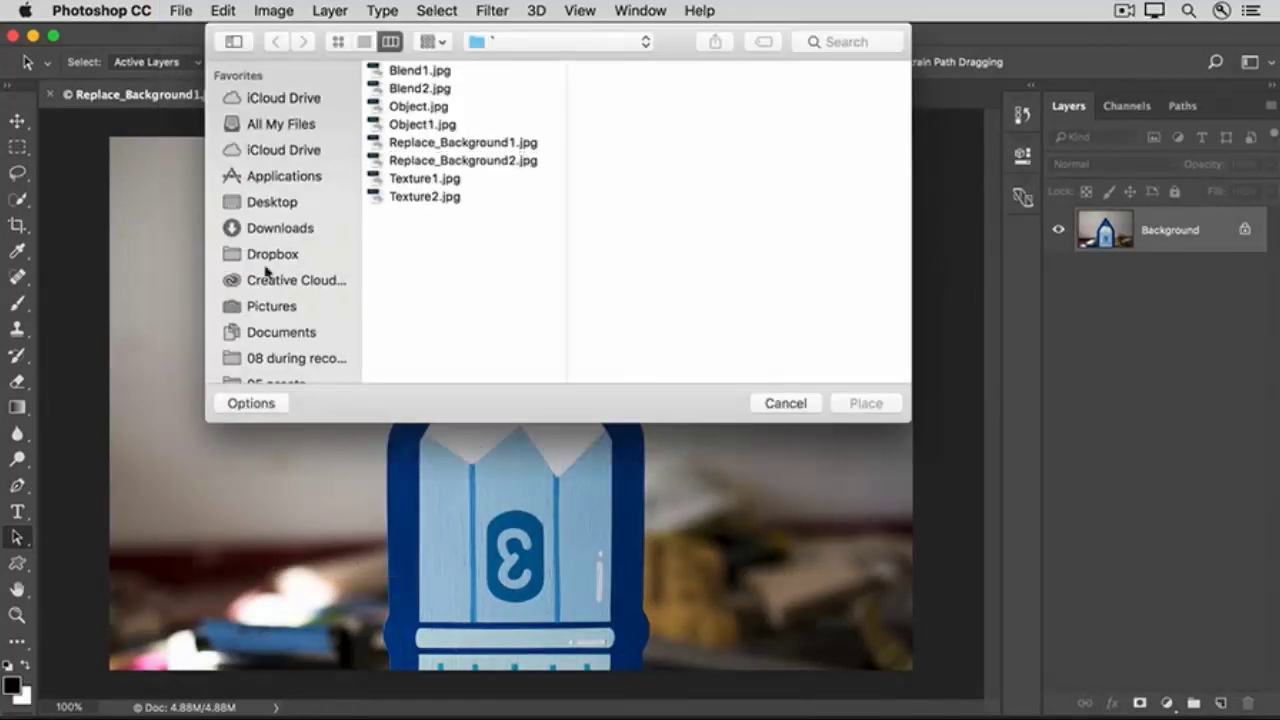
pyautogui.click(432, 163)
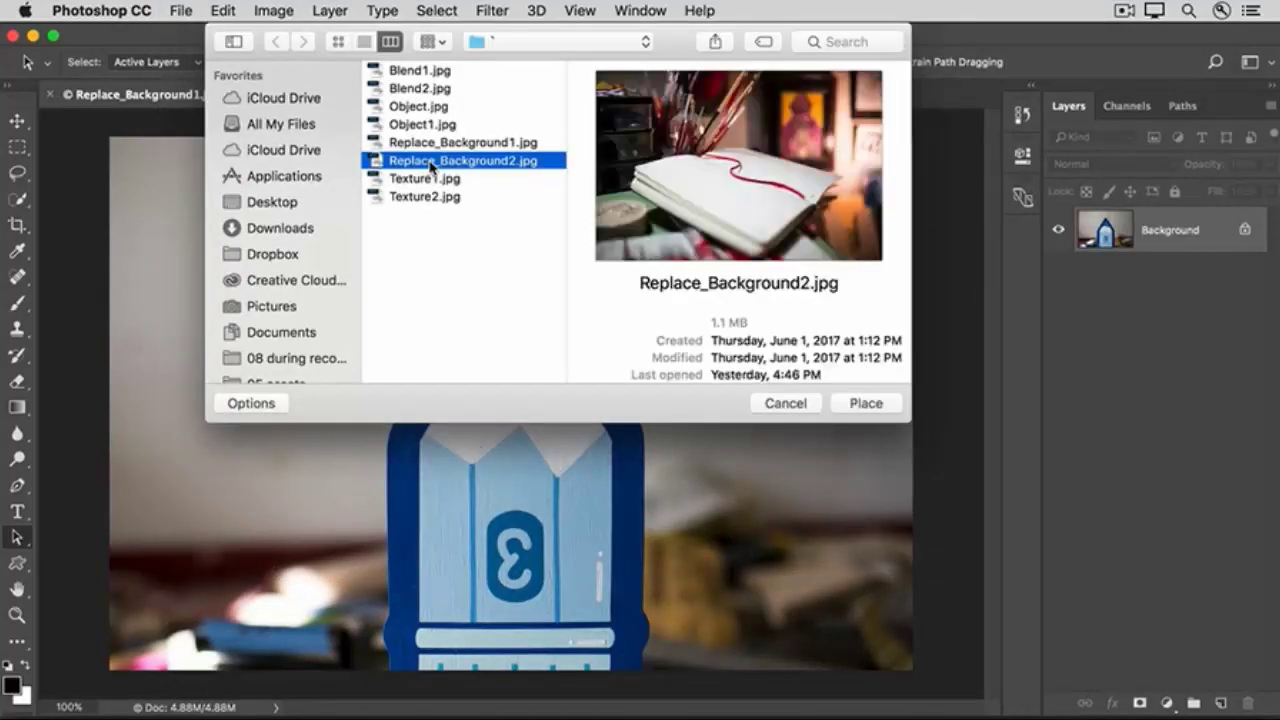
pyautogui.click(866, 403)
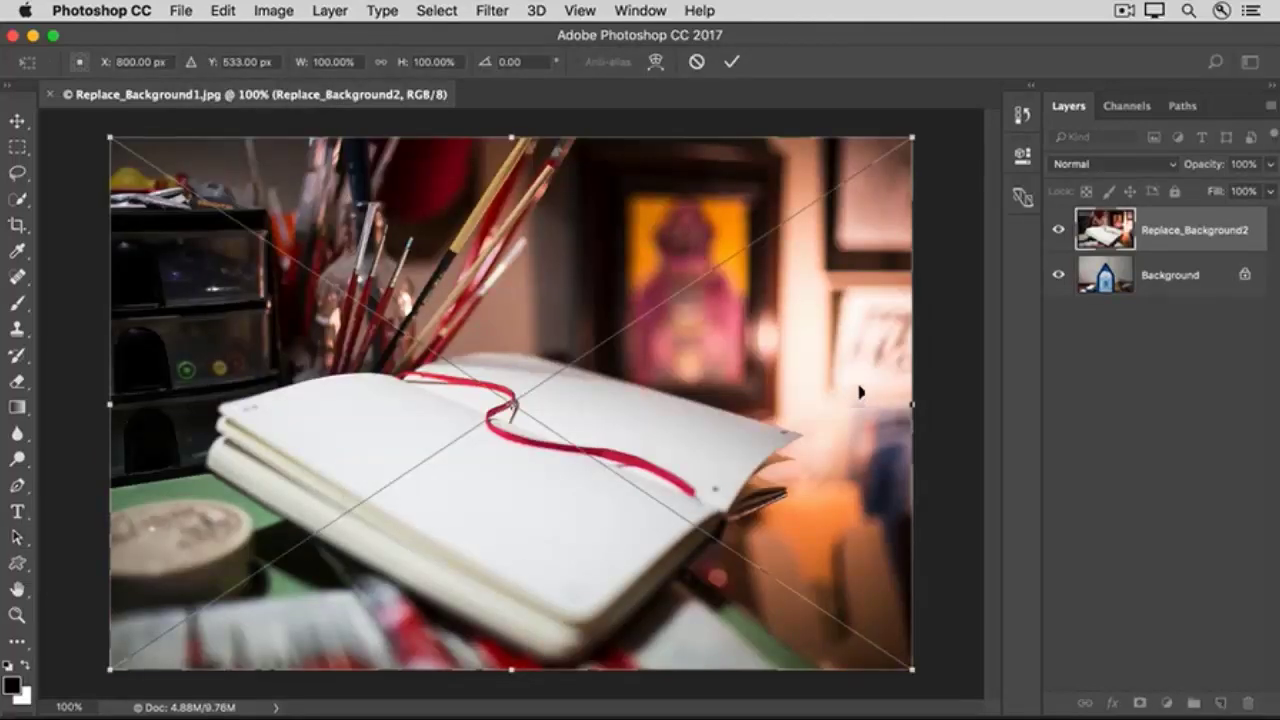
pyautogui.click(730, 63)
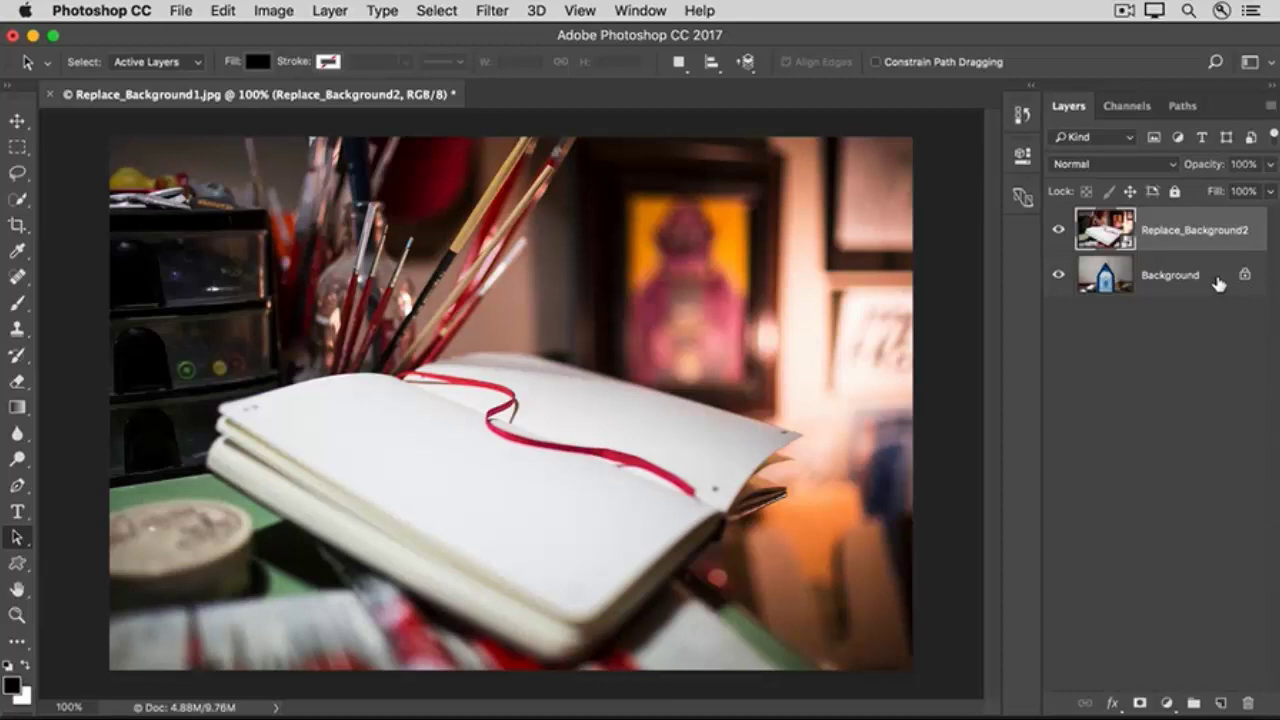
# Convert the locked Background into a regular layer named Pencil.
pyautogui.click(1219, 284)
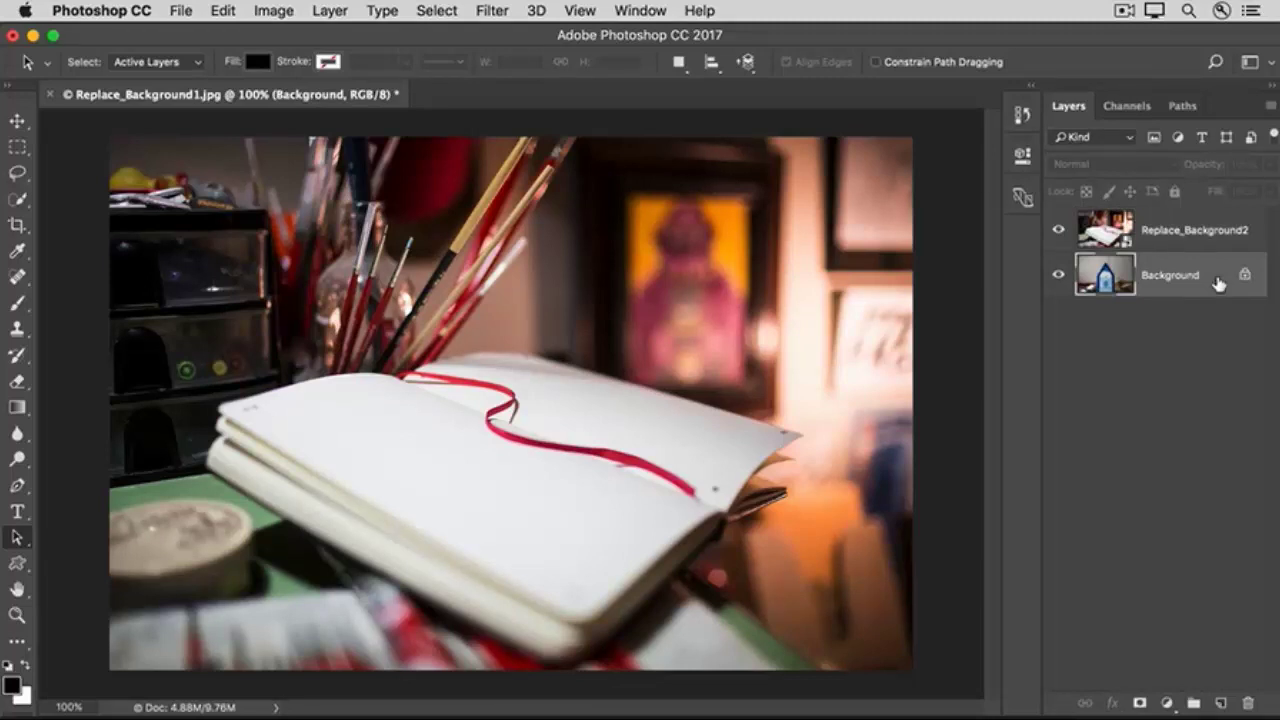
pyautogui.rightClick(1219, 284)
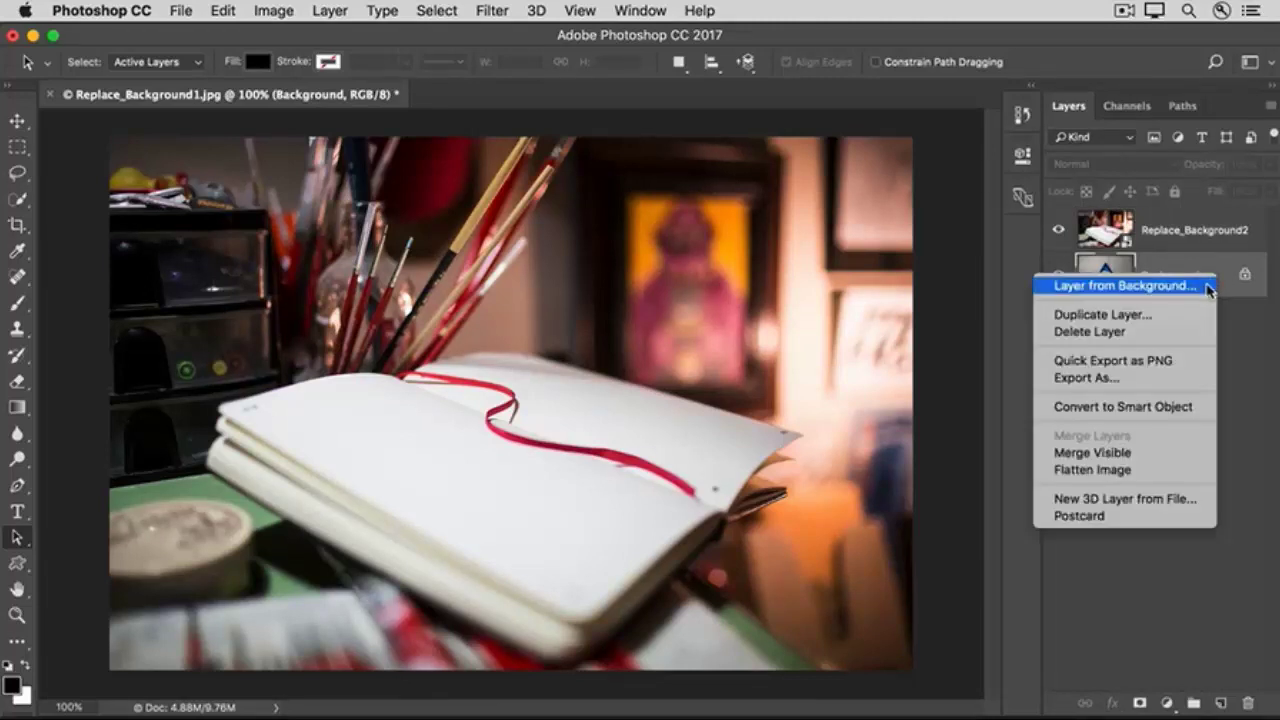
pyautogui.click(1206, 289)
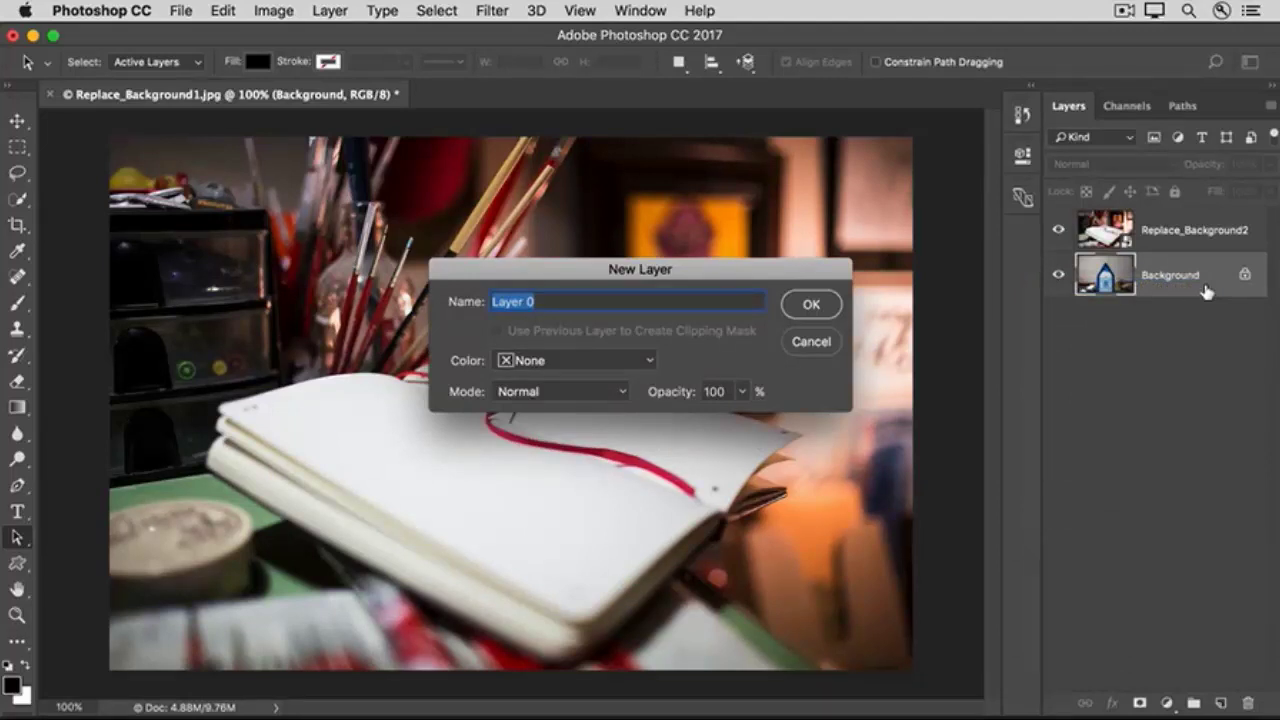
pyautogui.write('Pencil')
pyautogui.click(828, 306)
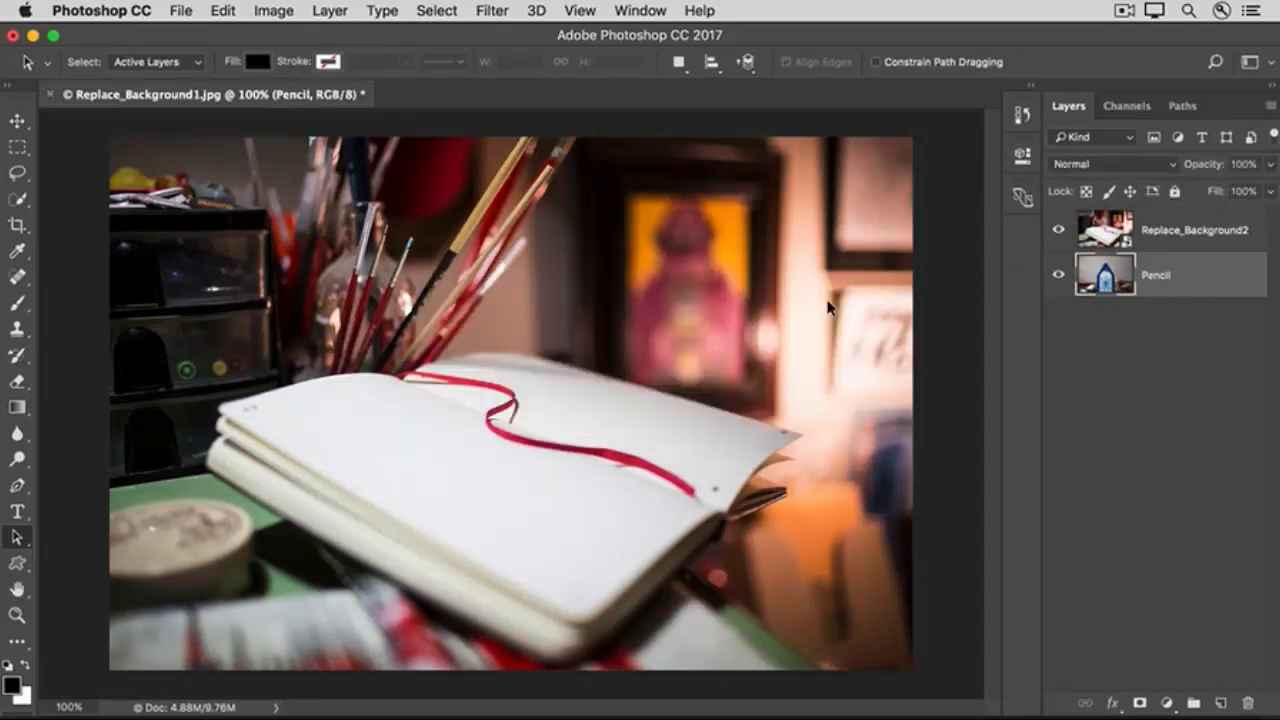
# Move the Replace_Background2 layer below the Pencil layer in the stacking order.
pyautogui.click(1183, 240)
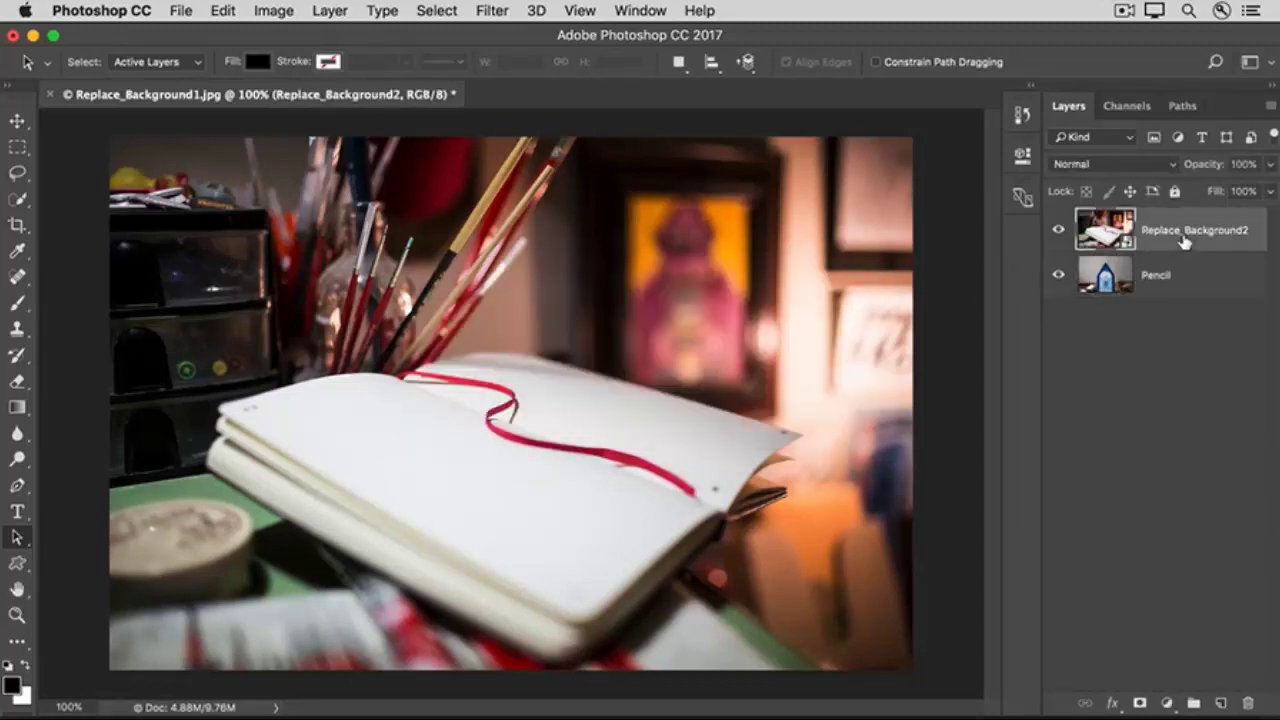
pyautogui.moveTo(1183, 240); pyautogui.dragTo(1184, 292)
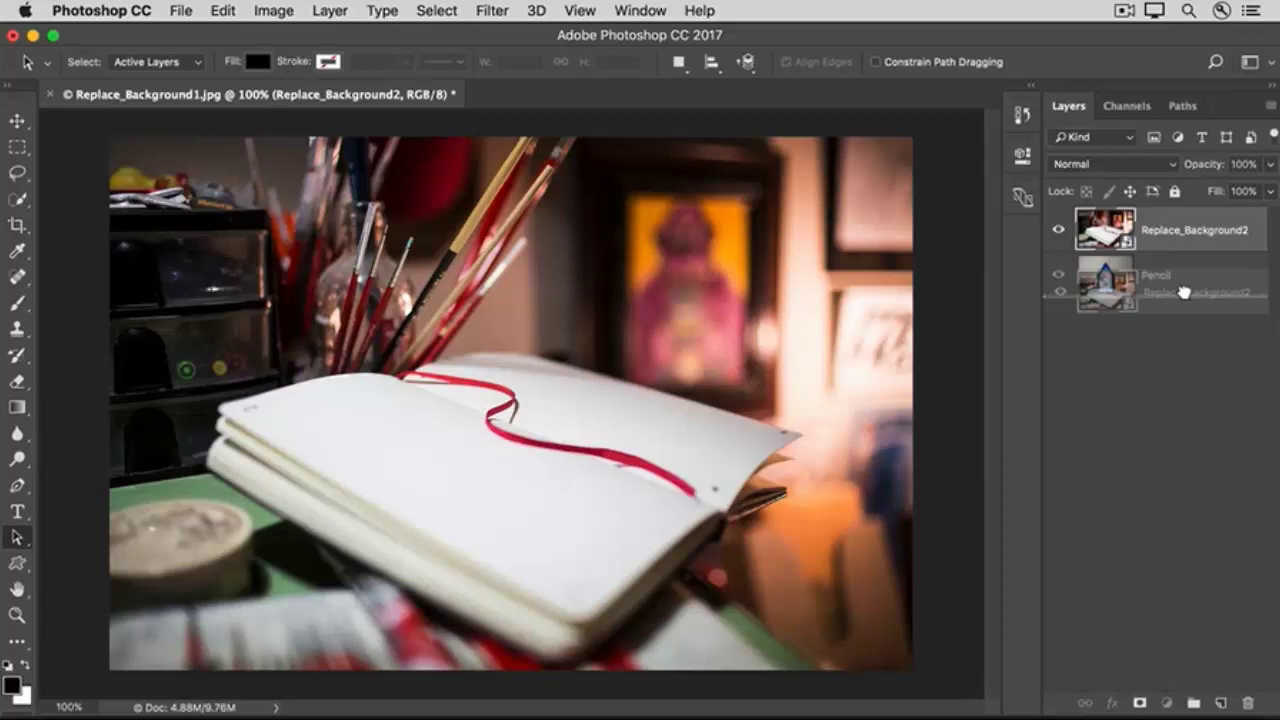
pyautogui.moveTo(1183, 292); pyautogui.dragTo(1186, 299)
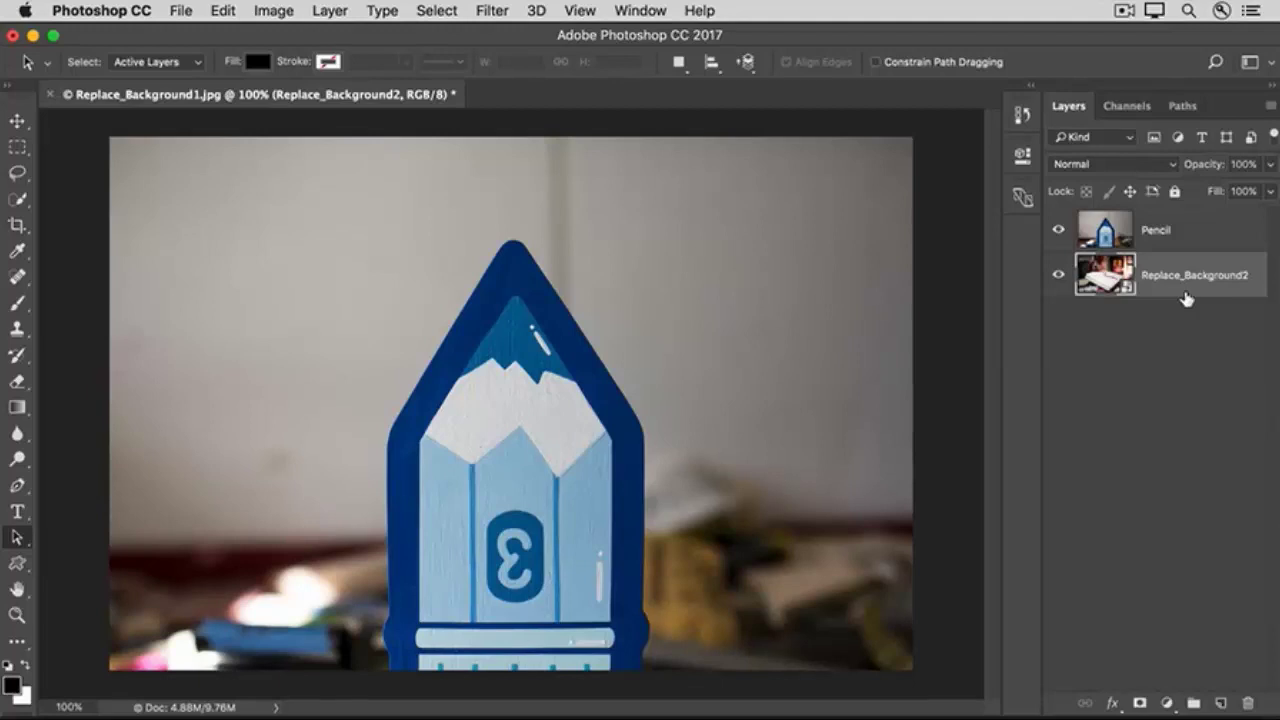
# Select the whole backdrop around the pencil on the Pencil layer with the Quick Selection tool.
pyautogui.click(1194, 238)
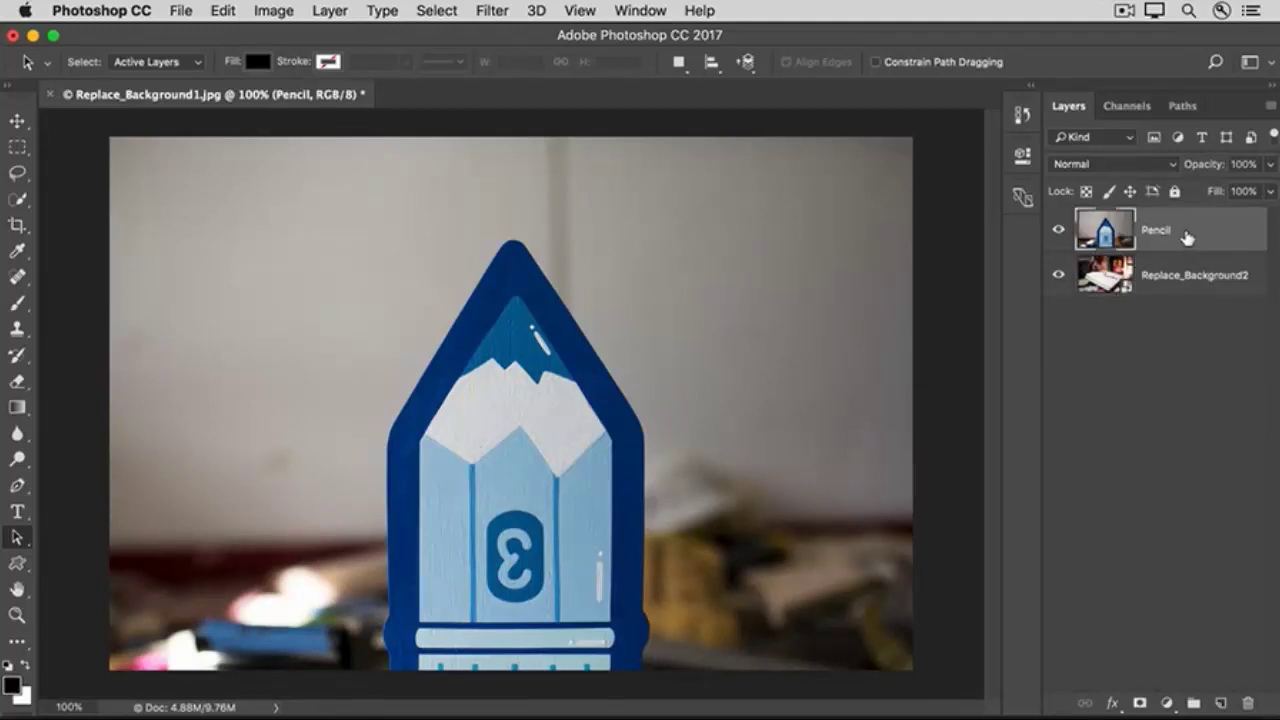
pyautogui.click(18, 200)
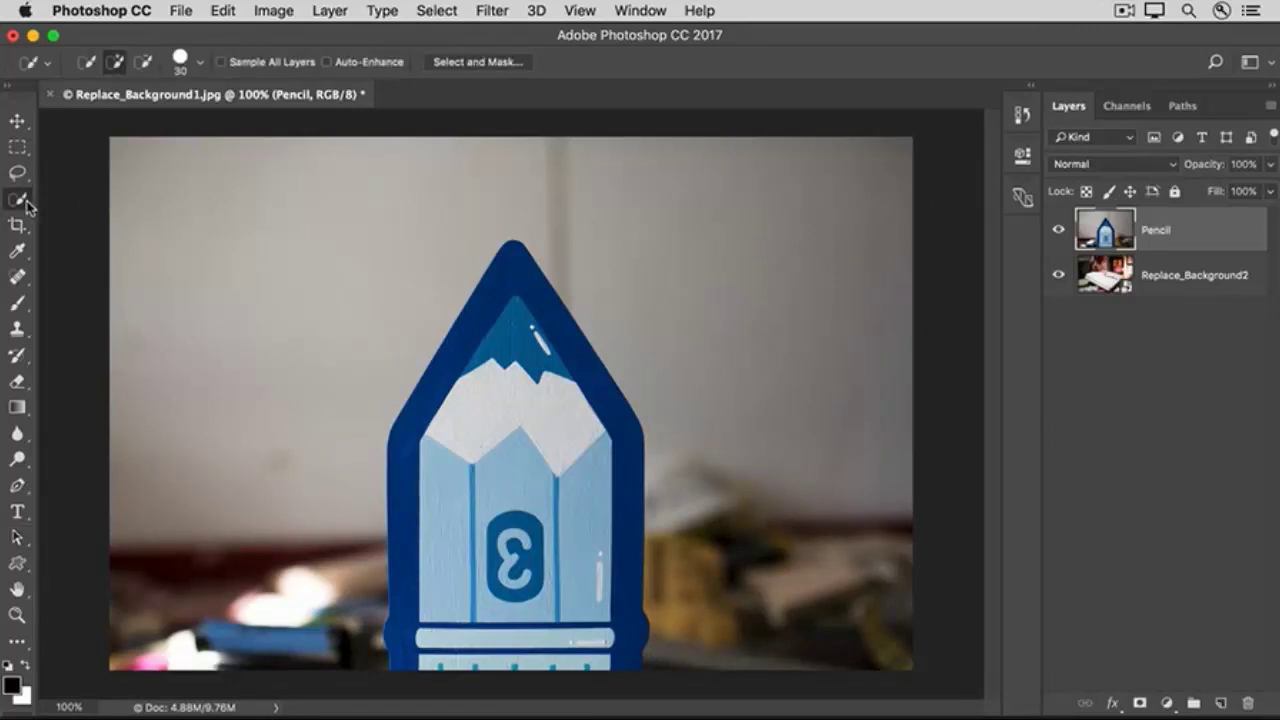
pyautogui.moveTo(240, 600); pyautogui.dragTo(287, 270)
pyautogui.moveTo(534, 177)
pyautogui.mouseDown()
pyautogui.moveTo(600, 182)
pyautogui.moveTo(678, 280)
pyautogui.moveTo(721, 367)
pyautogui.moveTo(735, 449)
pyautogui.mouseUp()
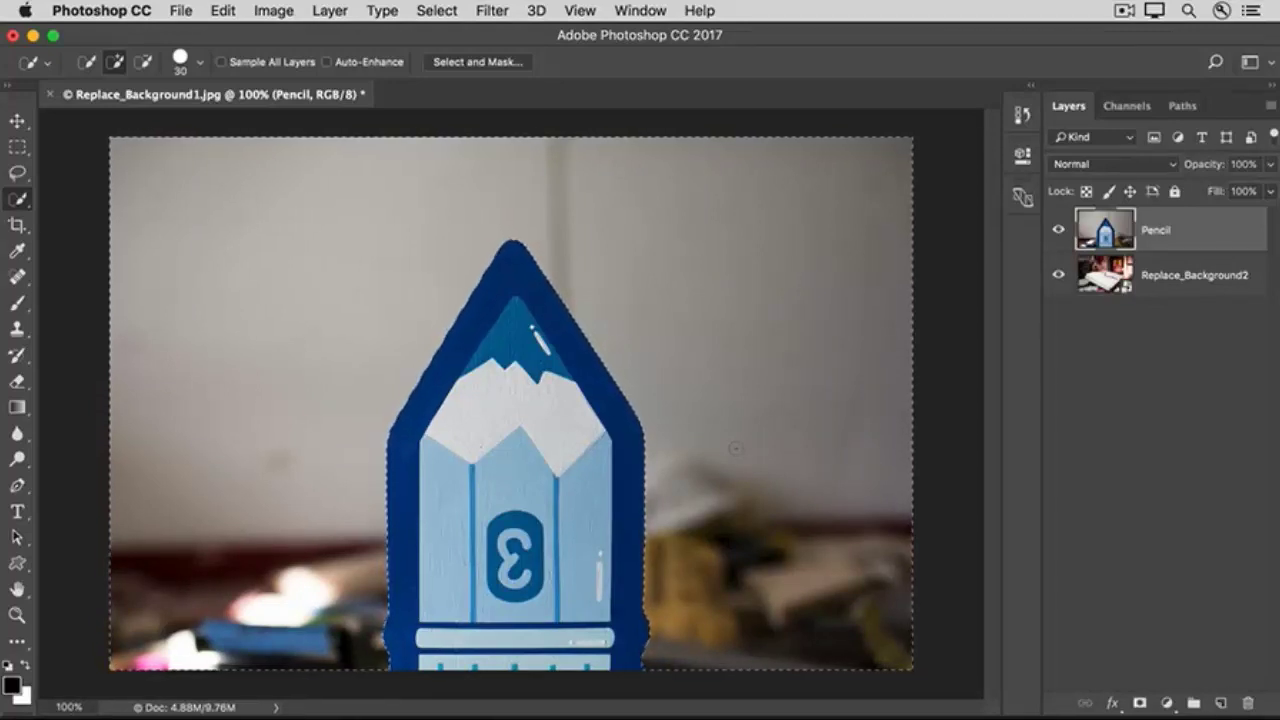
# Invert the selection to the pencil itself and add it as a layer mask on the Pencil layer.
pyautogui.click(435, 11)
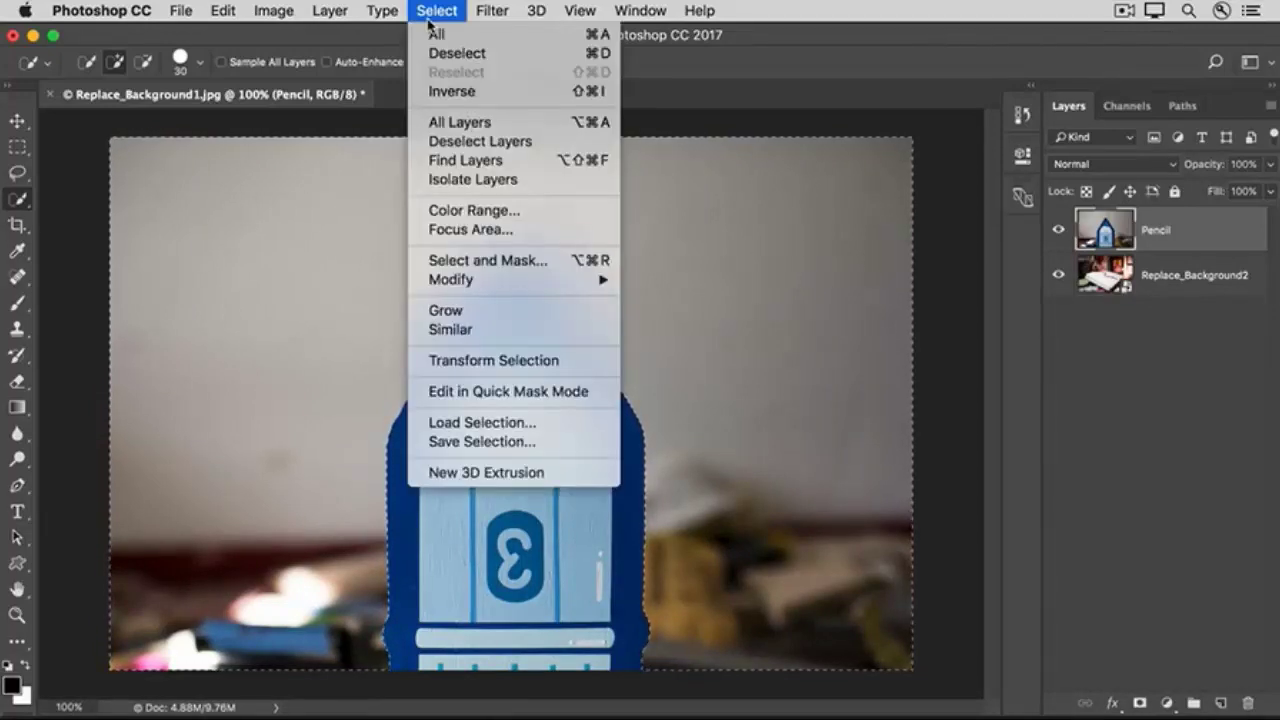
pyautogui.click(432, 91)
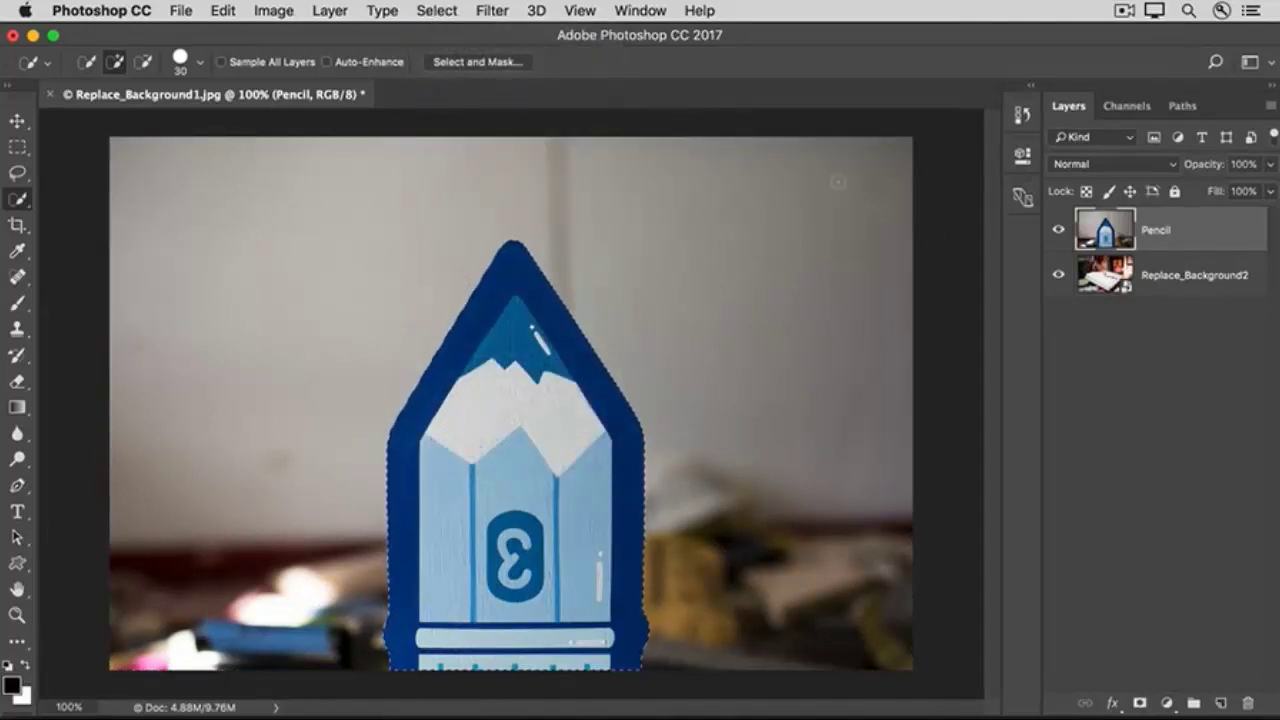
pyautogui.click(1141, 704)
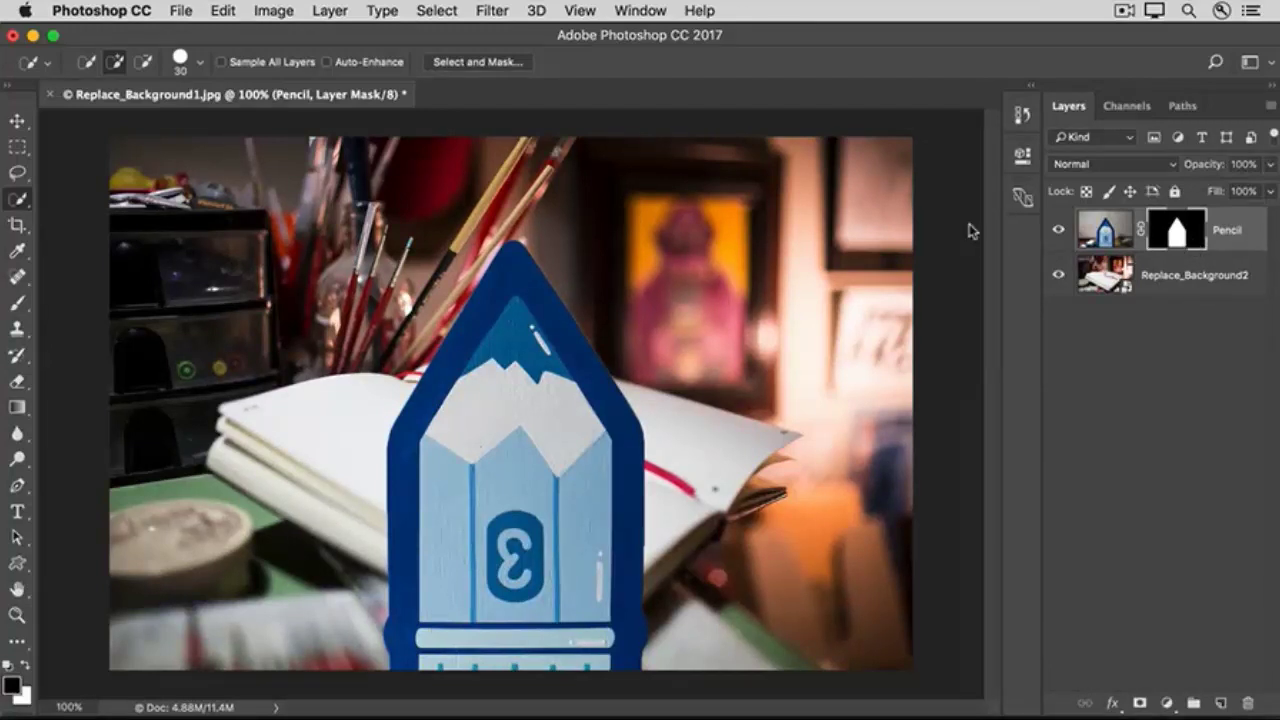
# Open the pencil's mask in Select and Mask and set the view mode to On Layers.
pyautogui.click(438, 12)
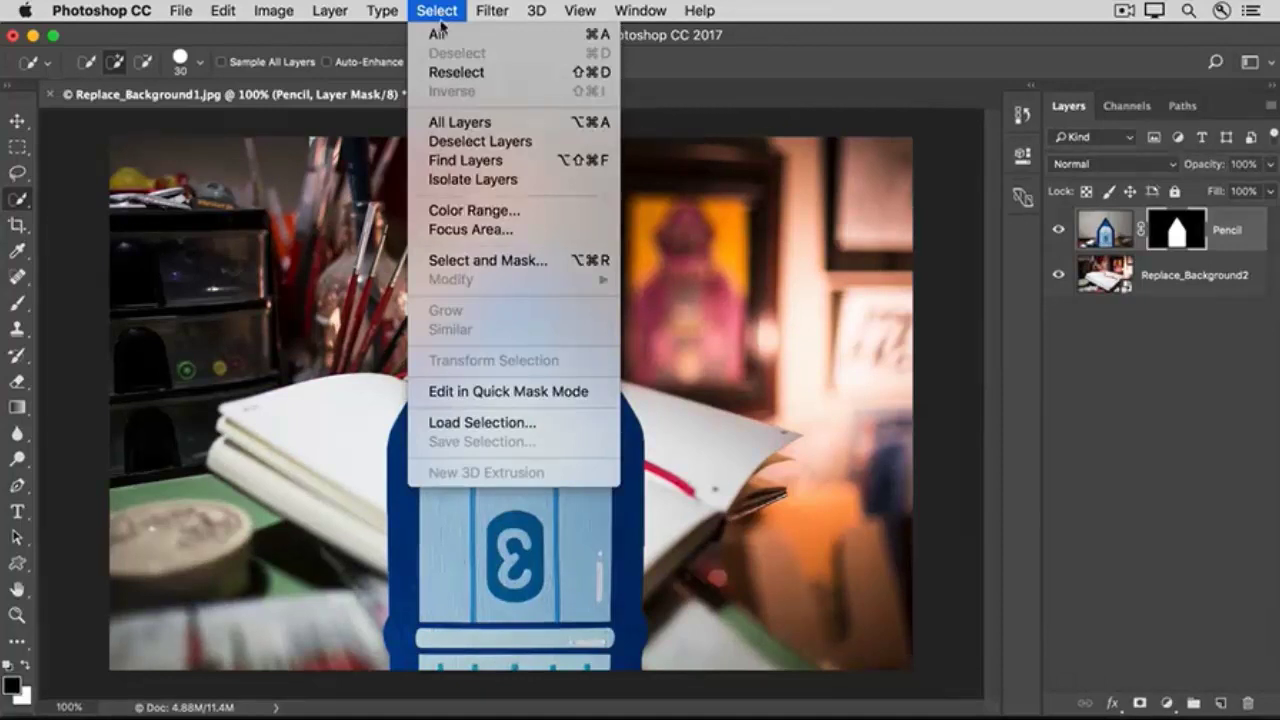
pyautogui.click(434, 266)
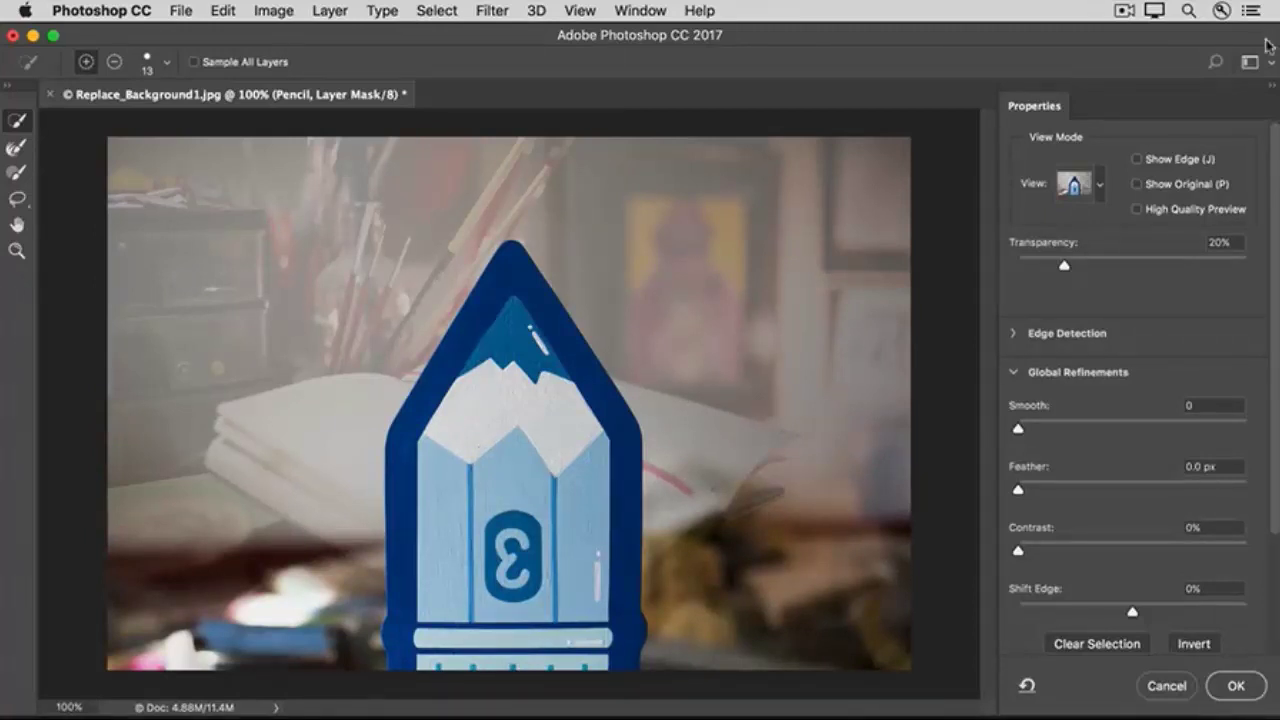
pyautogui.click(1076, 186)
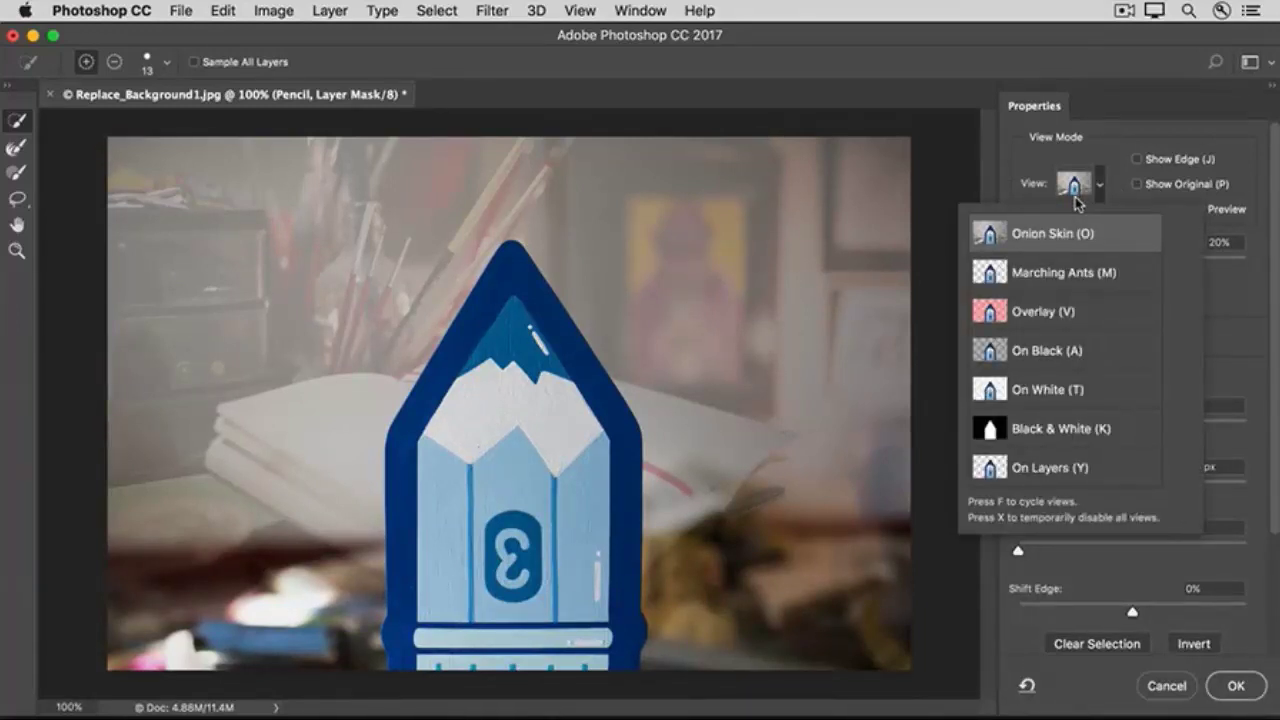
pyautogui.click(1124, 478)
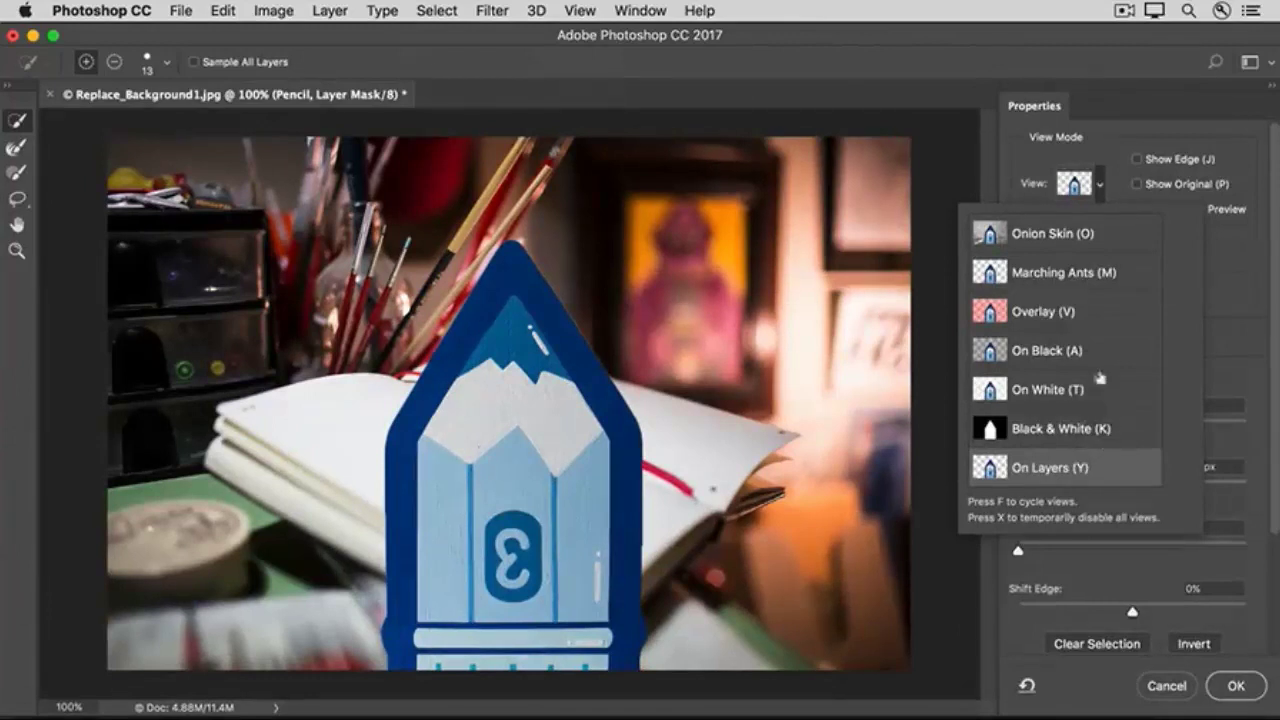
pyautogui.click(1019, 168)
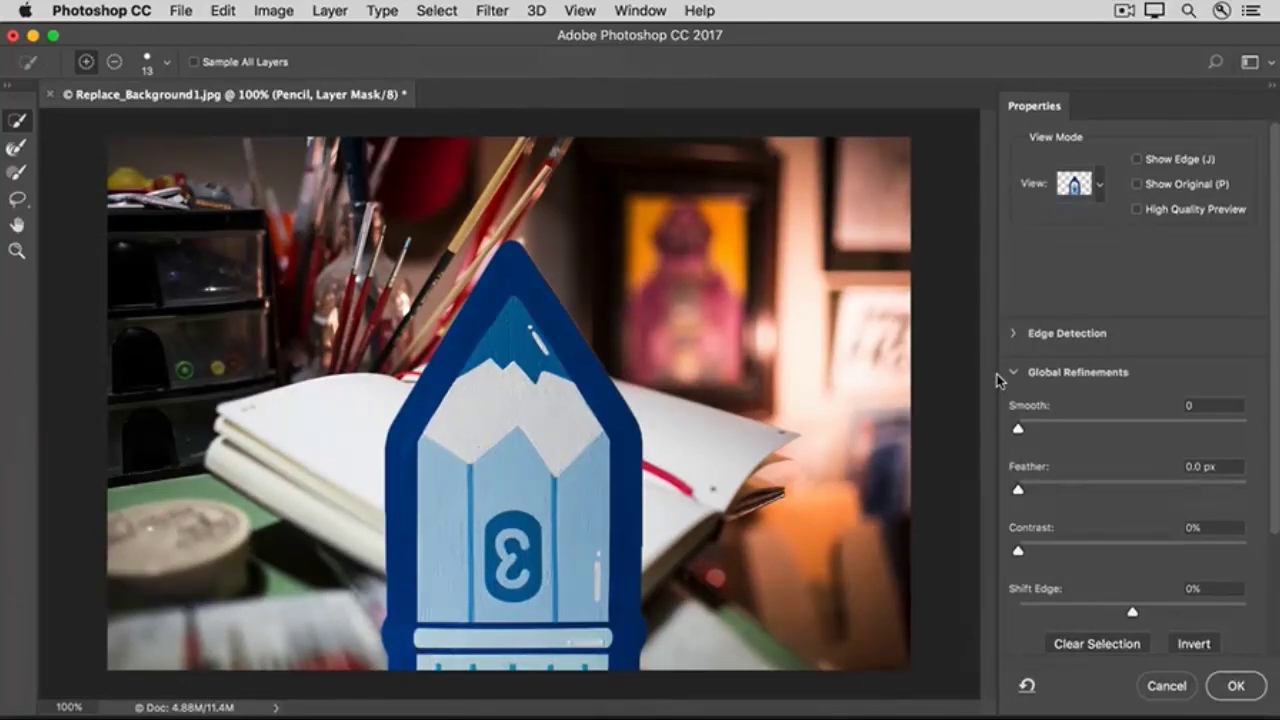
# Refine the pencil mask with Shift Edge -52%, Smooth 9 and Contrast 14%, and apply it to the layer mask.
pyautogui.press('Tab')
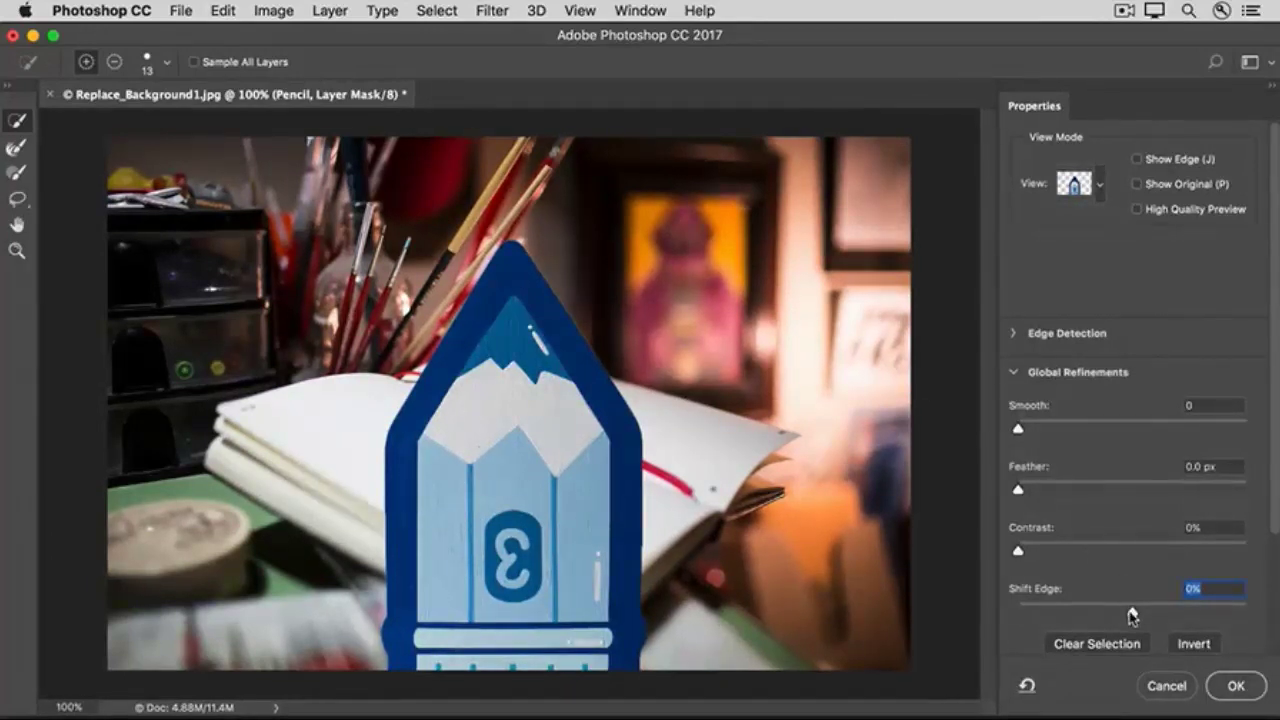
pyautogui.moveTo(1132, 614); pyautogui.dragTo(1073, 611)
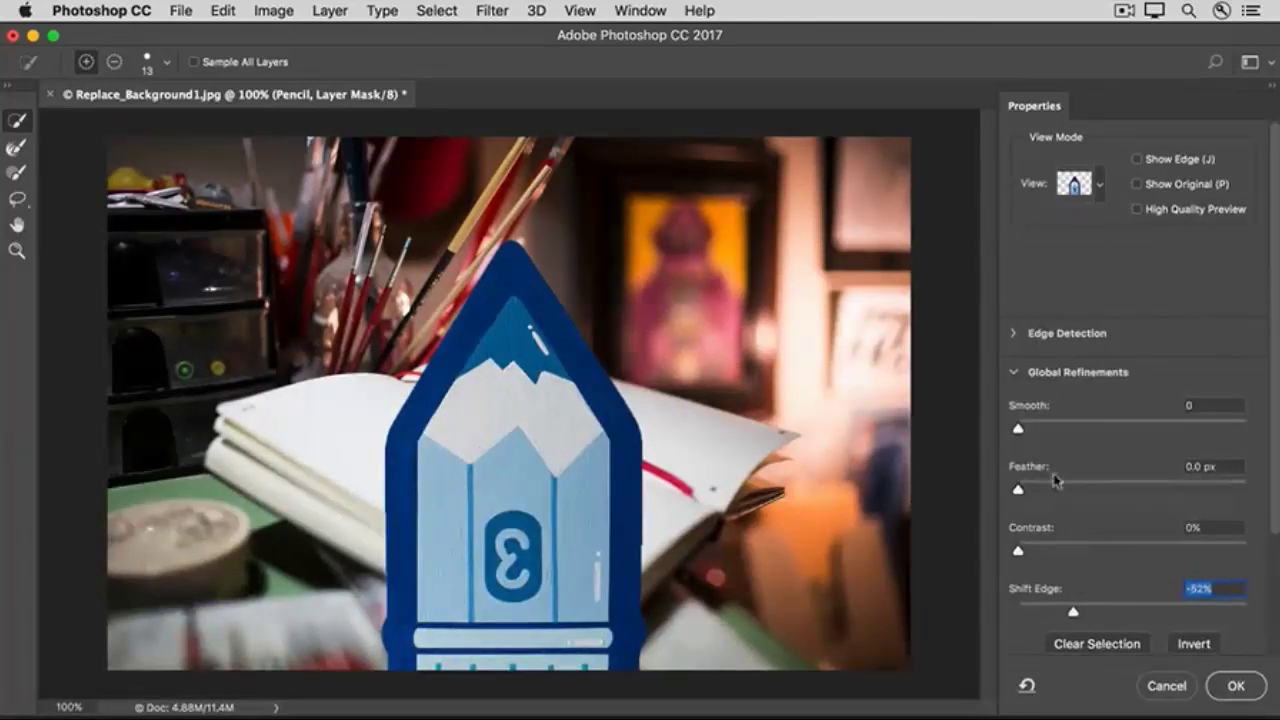
pyautogui.moveTo(1019, 430); pyautogui.dragTo(1041, 434)
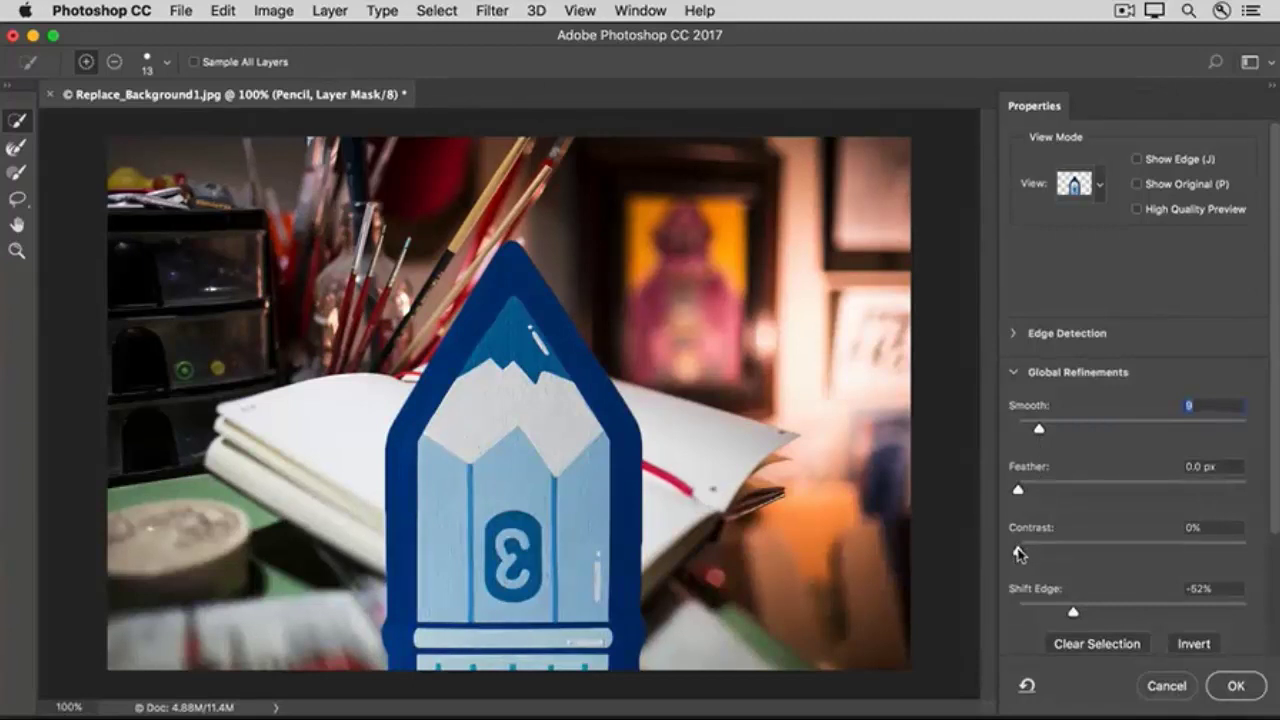
pyautogui.moveTo(1018, 550); pyautogui.dragTo(1050, 555)
pyautogui.scroll(-3, 1050, 555)
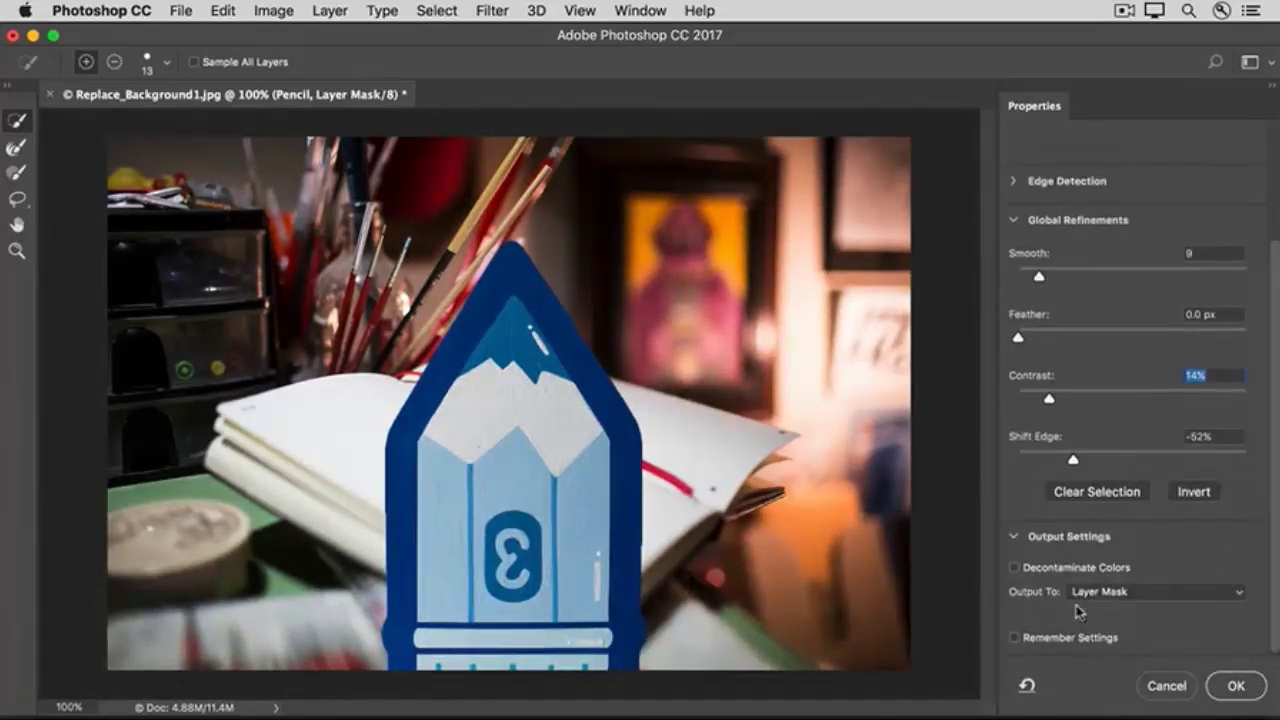
pyautogui.click(1228, 682)
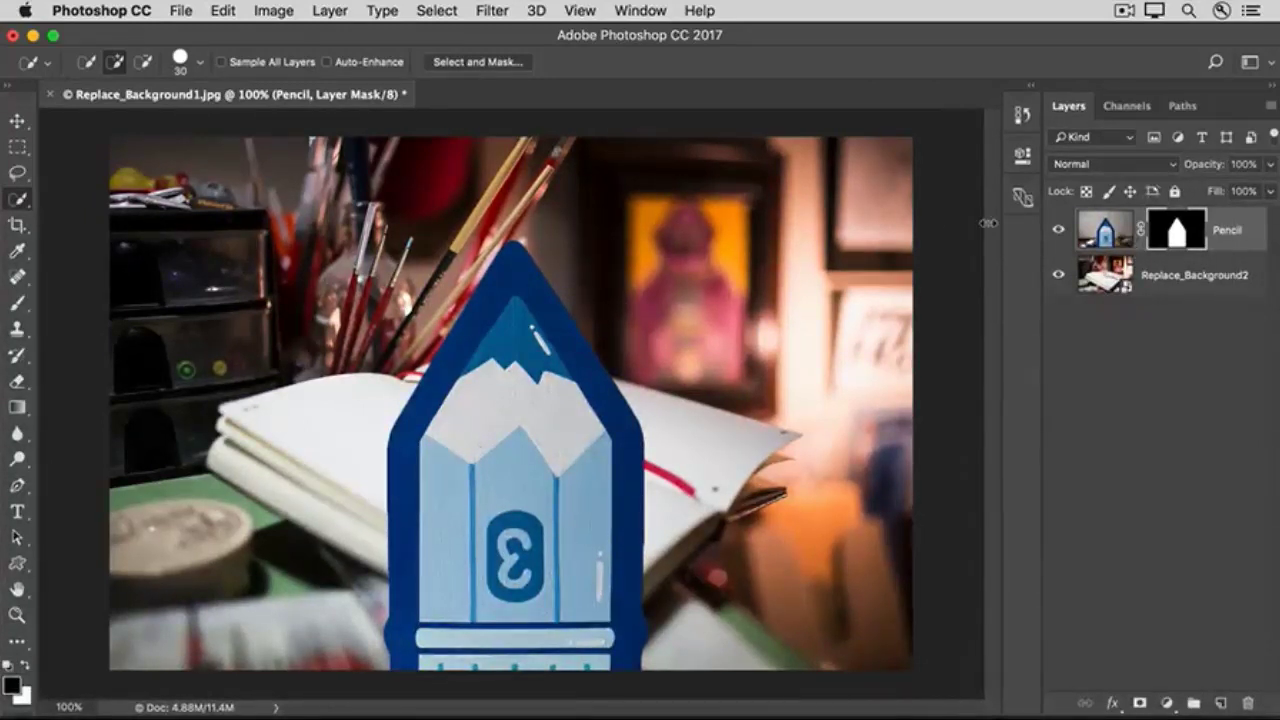
# Move the masked pencil horizontally with the Move tool so it stands over the right end of the notebook.
pyautogui.click(17, 121)
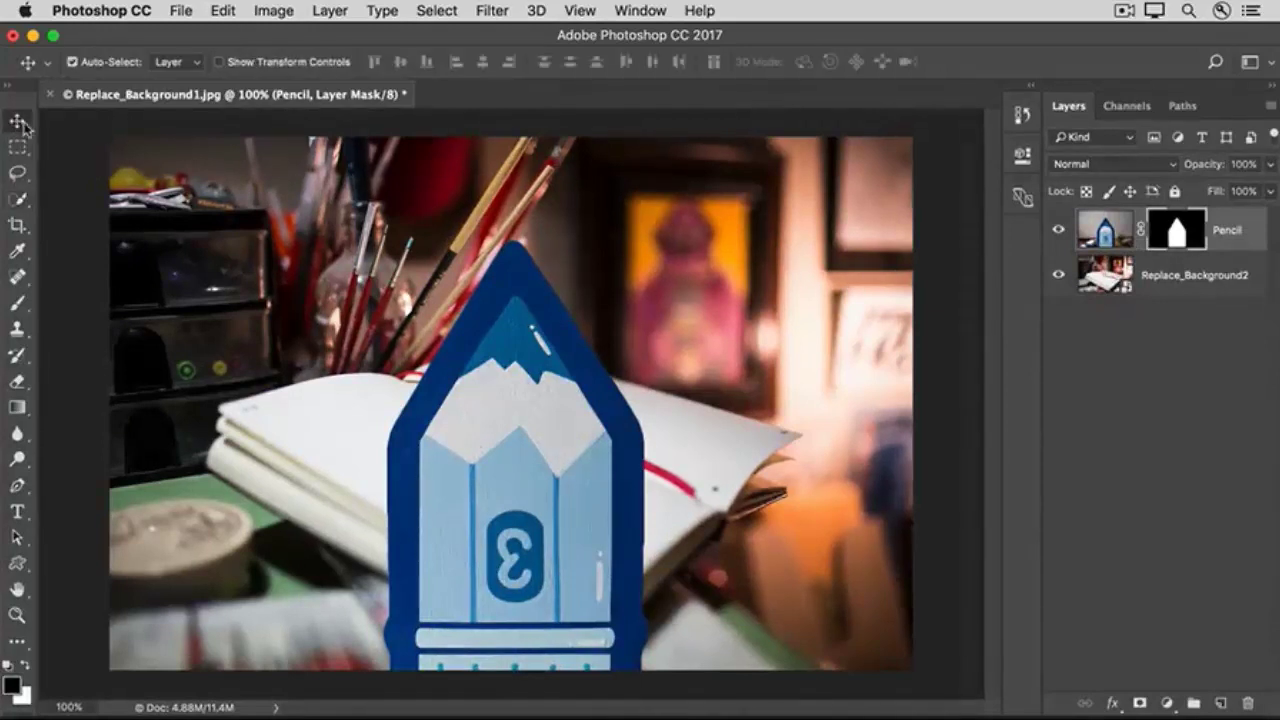
pyautogui.moveTo(491, 377); pyautogui.dragTo(686, 381)
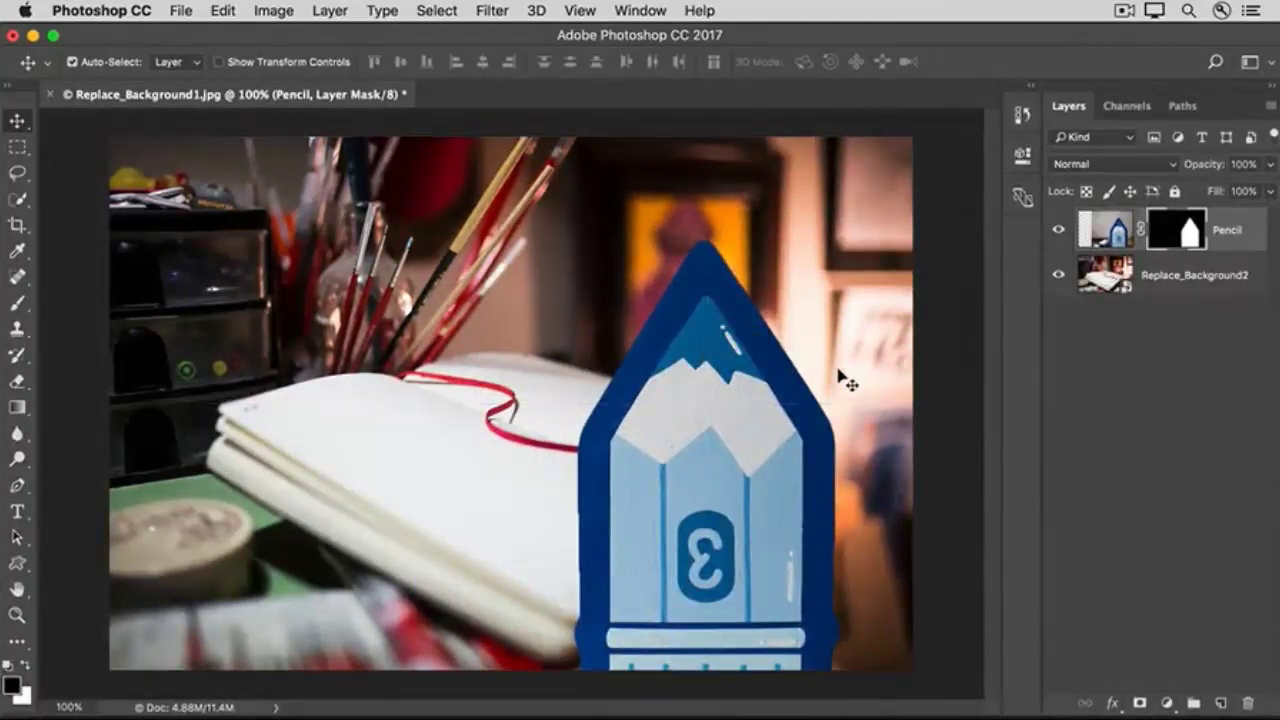